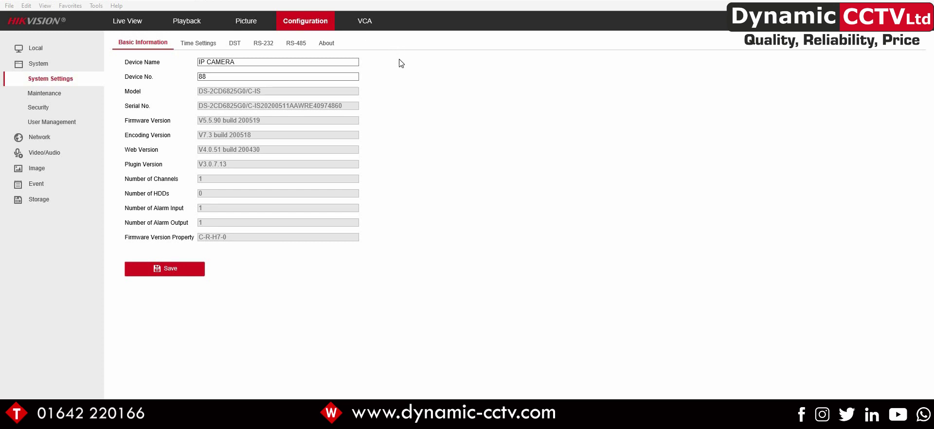
Step: Save Behavior Analysis as the VCA resource and bring up the Camera Calibration page
{"action": "left_click", "coordinate": [365, 23]}
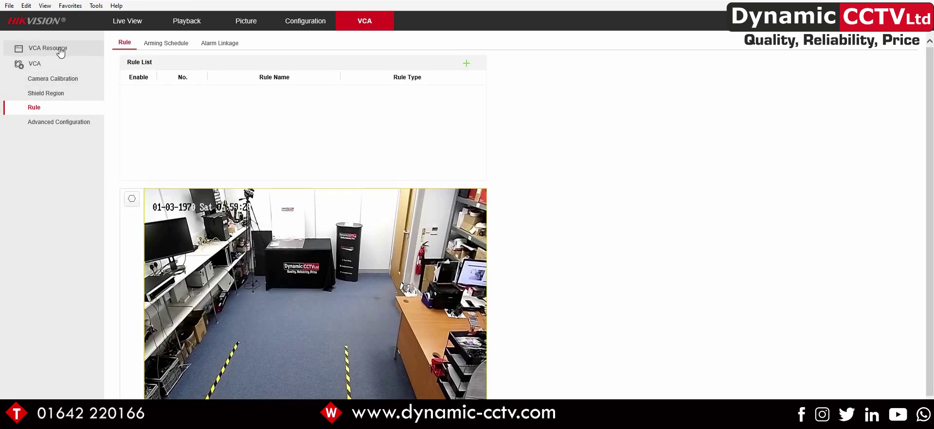
{"action": "left_click", "coordinate": [60, 52]}
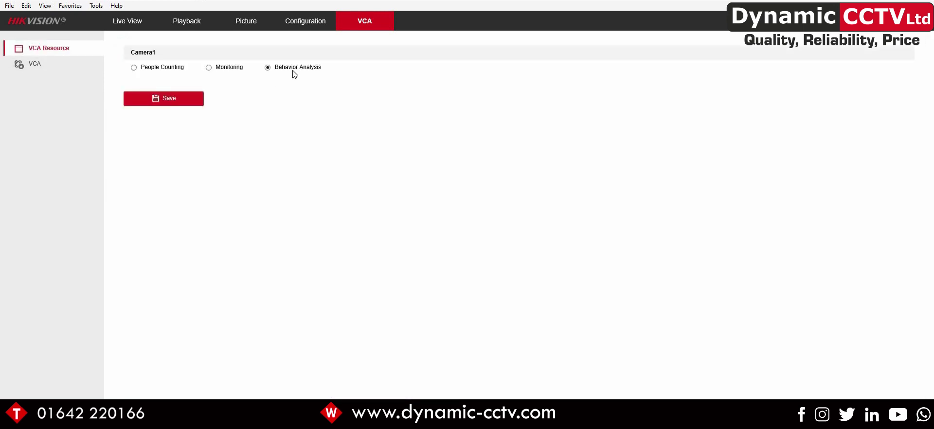
{"action": "left_click", "coordinate": [168, 100]}
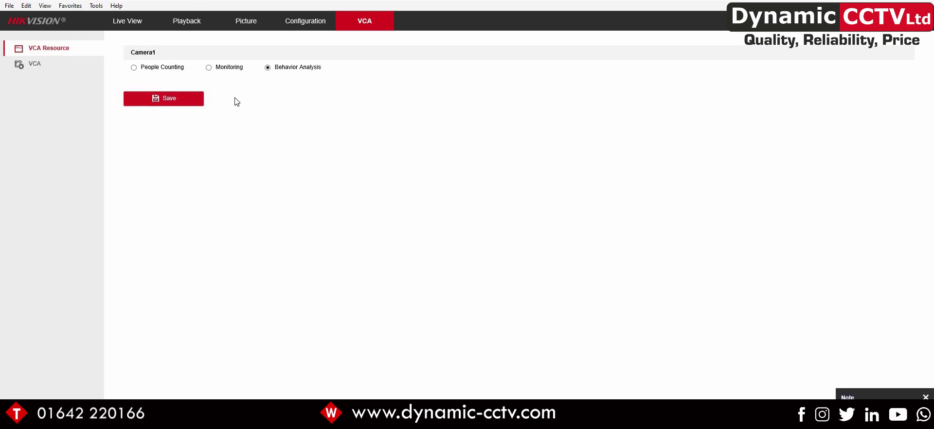
{"action": "left_click", "coordinate": [35, 65]}
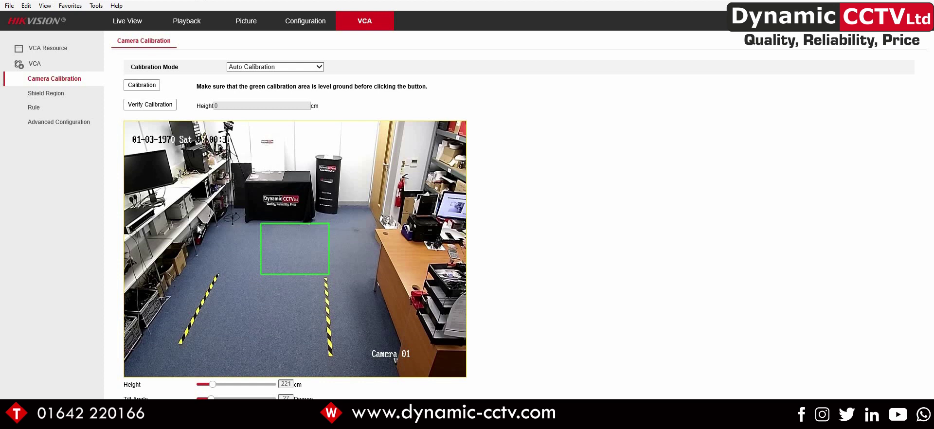
Step: Switch to Auto Calibration and move the green calibration area down onto the floor between the striped lines
{"action": "left_click", "coordinate": [320, 66]}
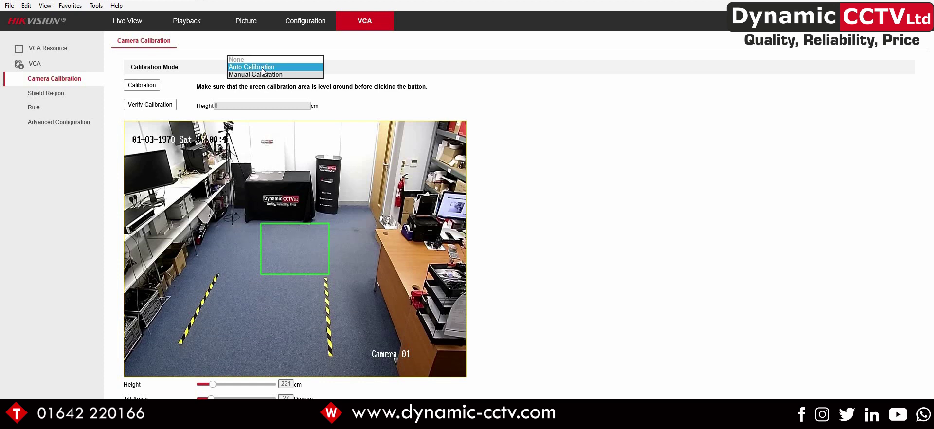
{"action": "left_click", "coordinate": [263, 68]}
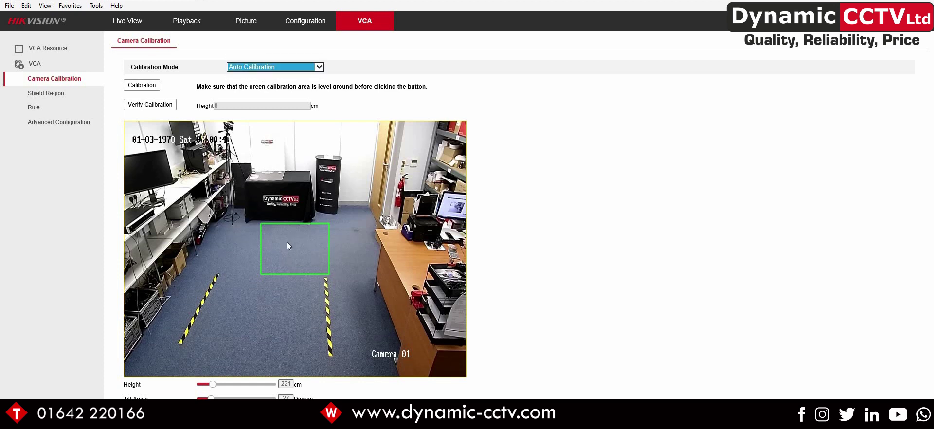
{"action": "left_click_drag", "start_coordinate": [286, 231], "coordinate": [264, 270]}
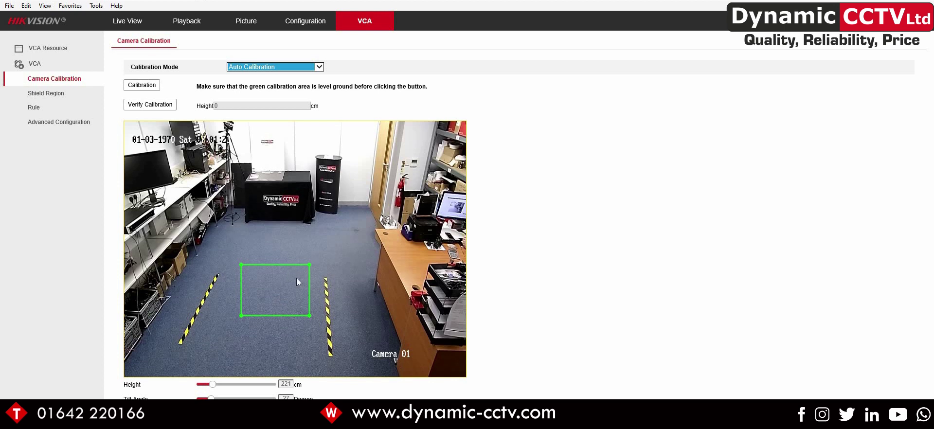
Step: Run auto calibration on the floor area, then go to the VCA Rule page
{"action": "left_click", "coordinate": [138, 86]}
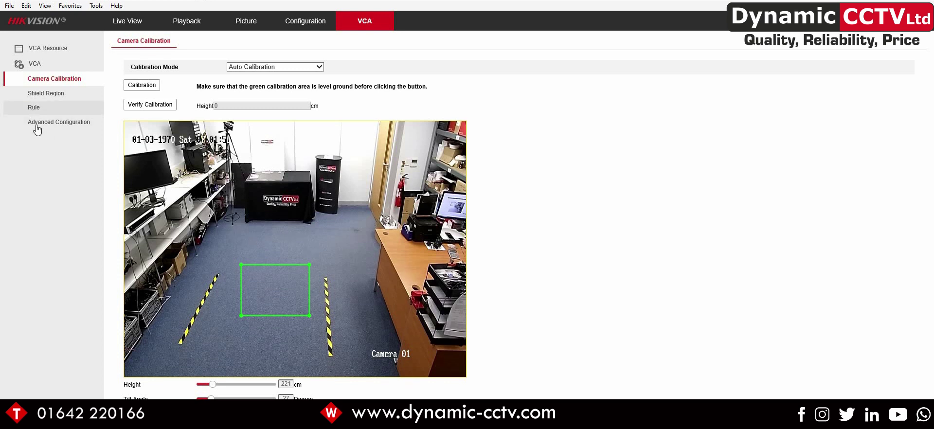
{"action": "left_click", "coordinate": [35, 109]}
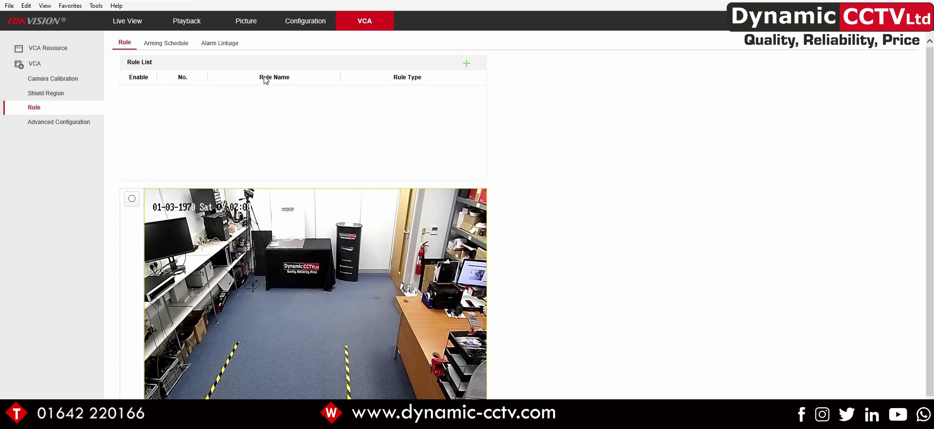
Step: Add an enabled rule named 'test' of type Distance Exception and select its distance threshold
{"action": "left_click", "coordinate": [465, 64]}
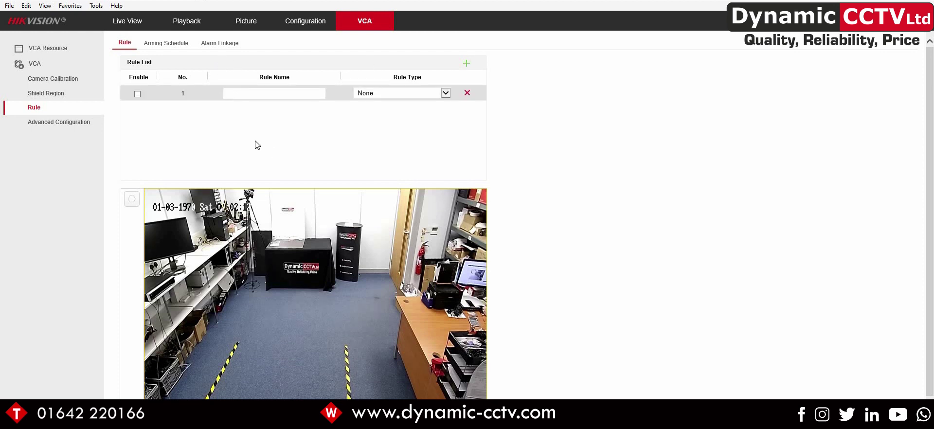
{"action": "type", "text": "test"}
{"action": "left_click", "coordinate": [137, 93]}
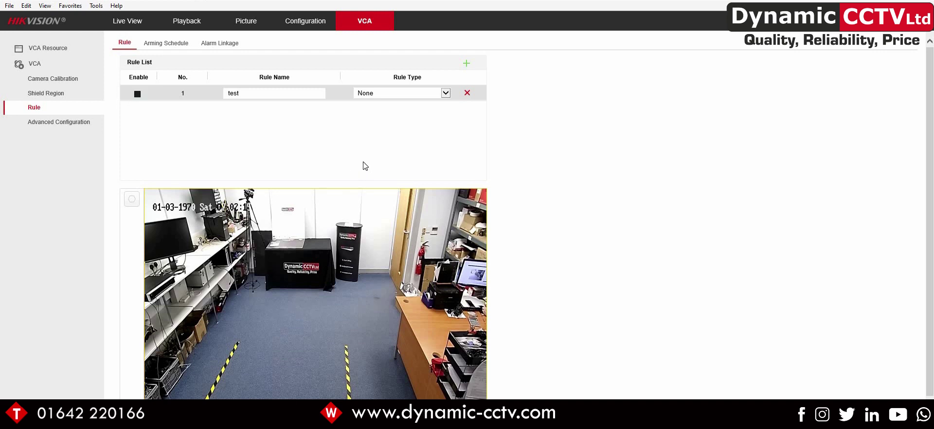
{"action": "left_click", "coordinate": [444, 93]}
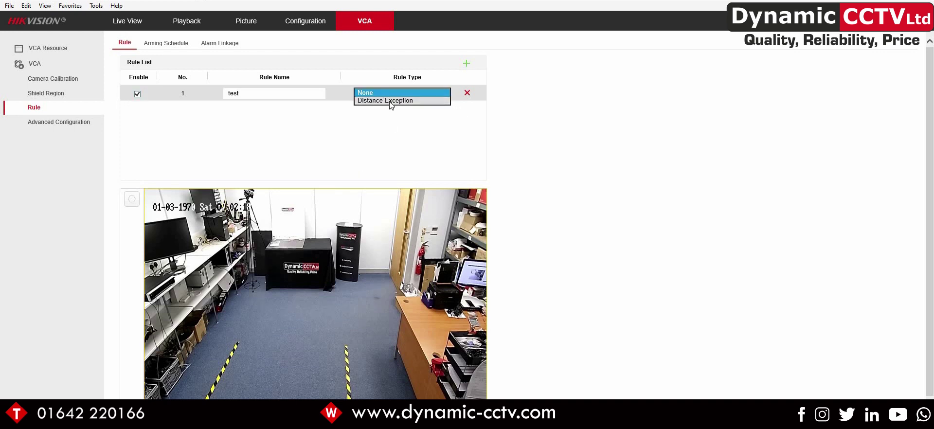
{"action": "left_click", "coordinate": [391, 101]}
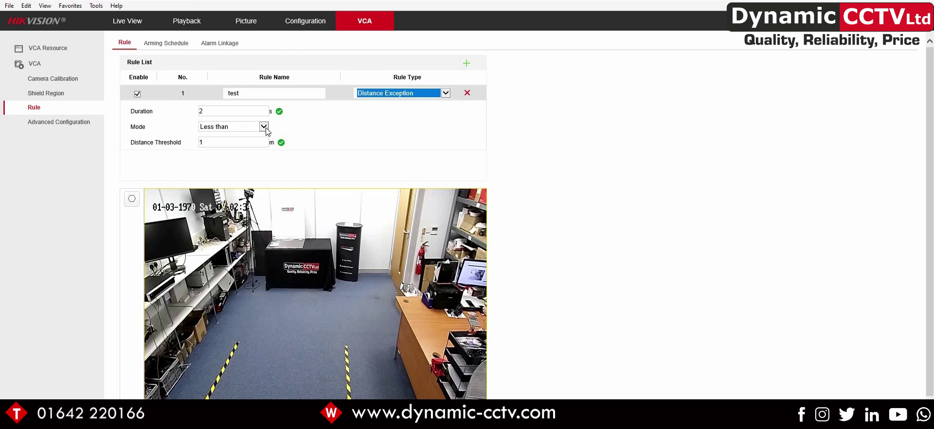
{"action": "left_click", "coordinate": [176, 150]}
Step: Set the distance threshold to 2 m and start drawing the detection region on the live view
{"action": "type", "text": "2"}
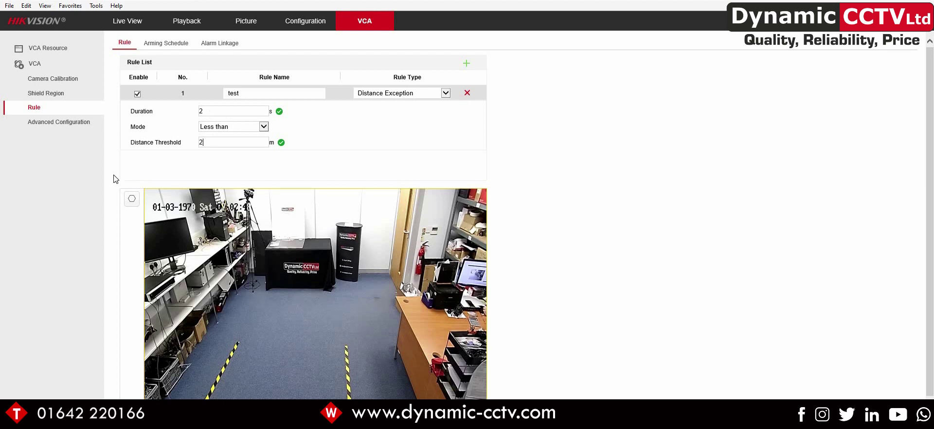
{"action": "scroll", "coordinate": [136, 195], "scroll_direction": "down", "scroll_amount": 1}
{"action": "scroll", "coordinate": [161, 214], "scroll_direction": "up", "scroll_amount": 1}
{"action": "left_click_drag", "start_coordinate": [150, 194], "coordinate": [154, 197]}
Step: Extend the detection region across the image and show rule test's all-week arming schedule
{"action": "left_click_drag", "start_coordinate": [300, 195], "coordinate": [402, 194]}
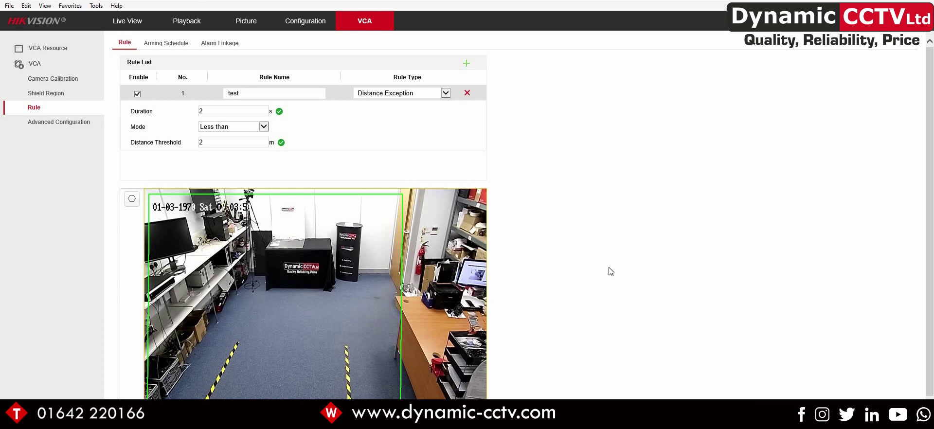
{"action": "scroll", "coordinate": [563, 289], "scroll_direction": "down", "scroll_amount": 1}
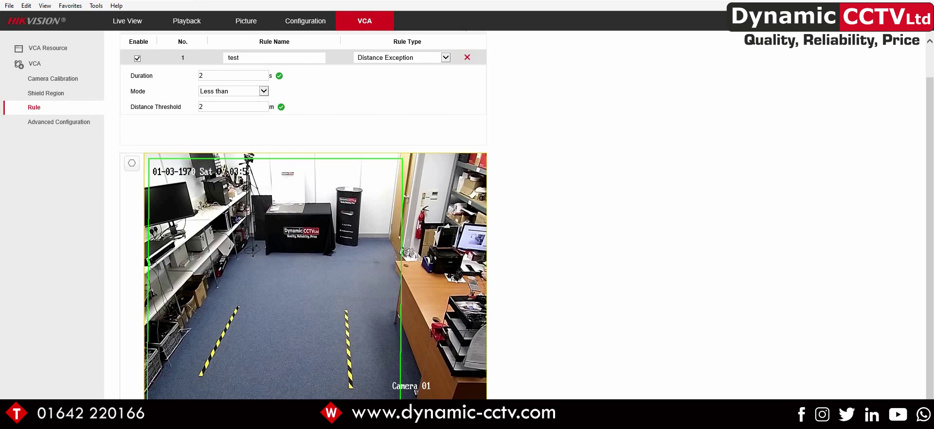
{"action": "scroll", "coordinate": [363, 319], "scroll_direction": "up", "scroll_amount": 1}
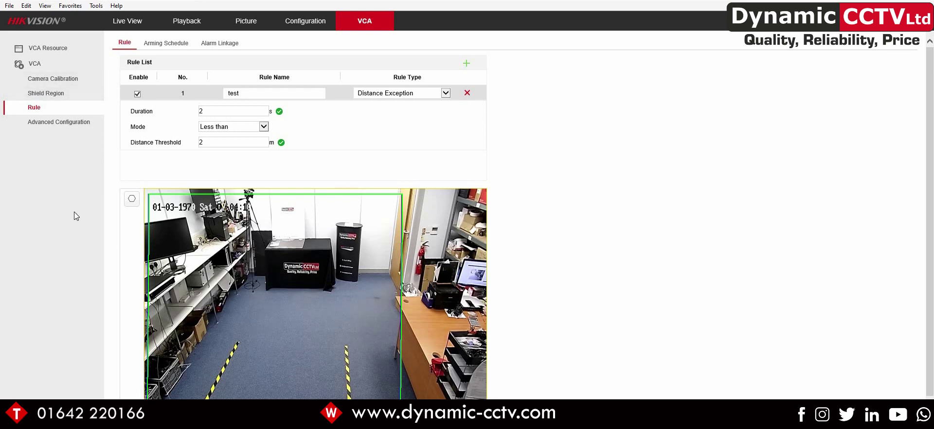
{"action": "left_click", "coordinate": [162, 43]}
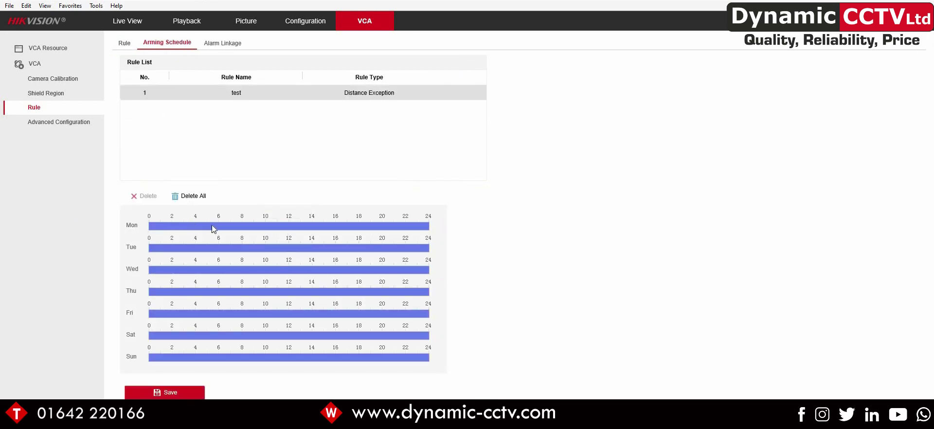
Step: Link rule test to alarm output A->1, then bring up the VCA Advanced Configuration page
{"action": "left_click", "coordinate": [219, 44]}
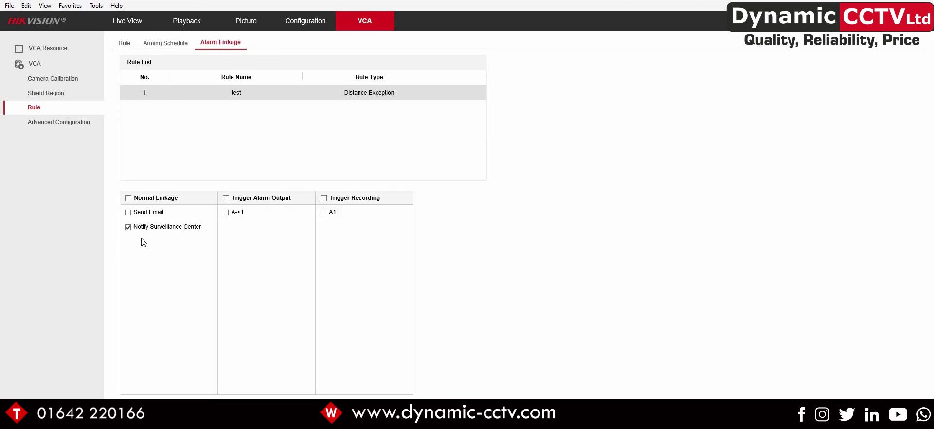
{"action": "left_click", "coordinate": [225, 212]}
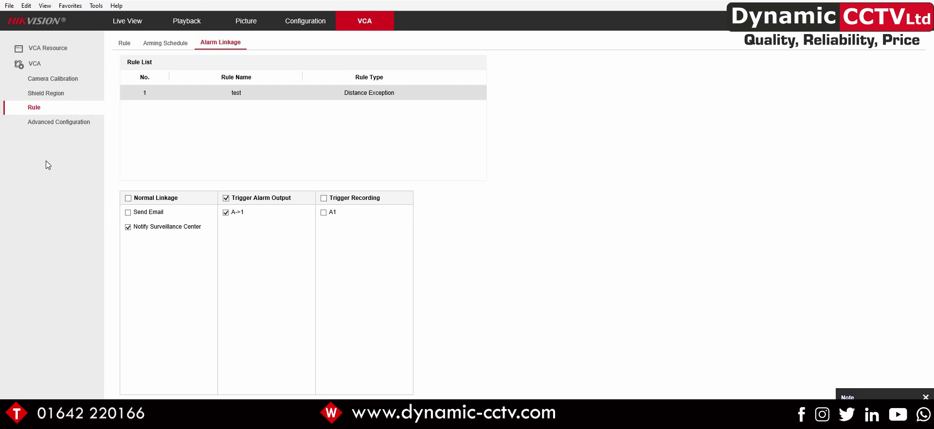
{"action": "left_click", "coordinate": [56, 124]}
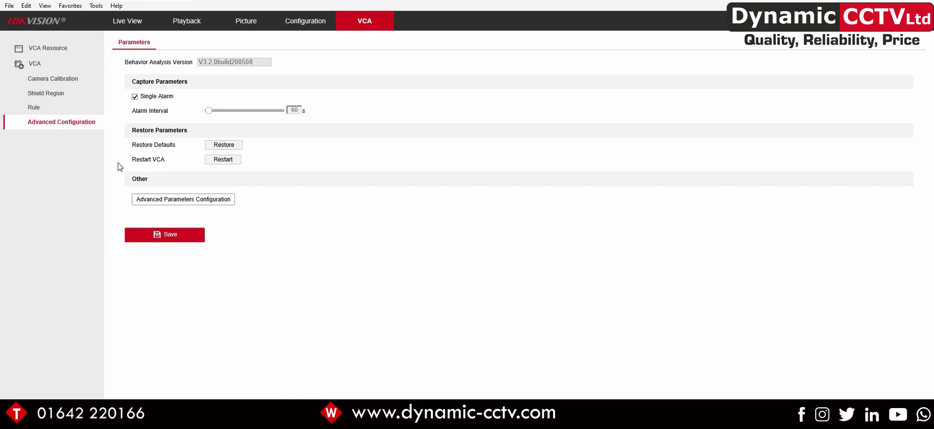
Step: Save alarm output A->1 with its 10 s delay and all-week schedule, then return to VCA
{"action": "left_click", "coordinate": [300, 22]}
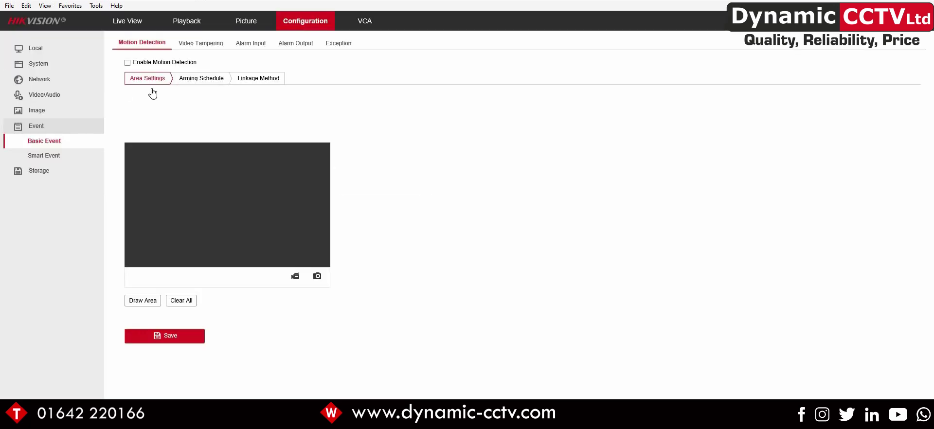
{"action": "left_click", "coordinate": [289, 44]}
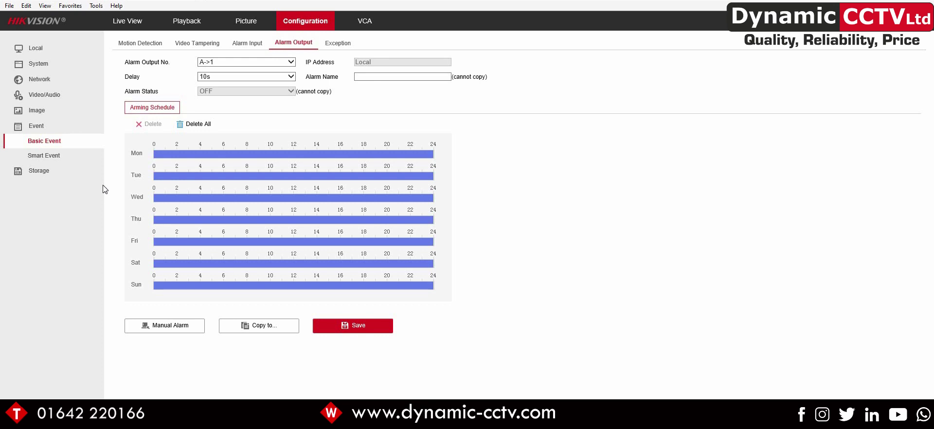
{"action": "left_click", "coordinate": [350, 329]}
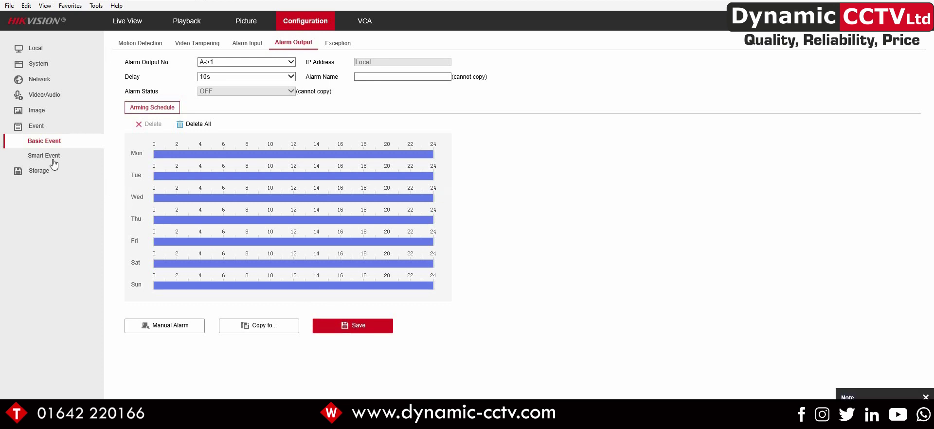
{"action": "left_click", "coordinate": [364, 24]}
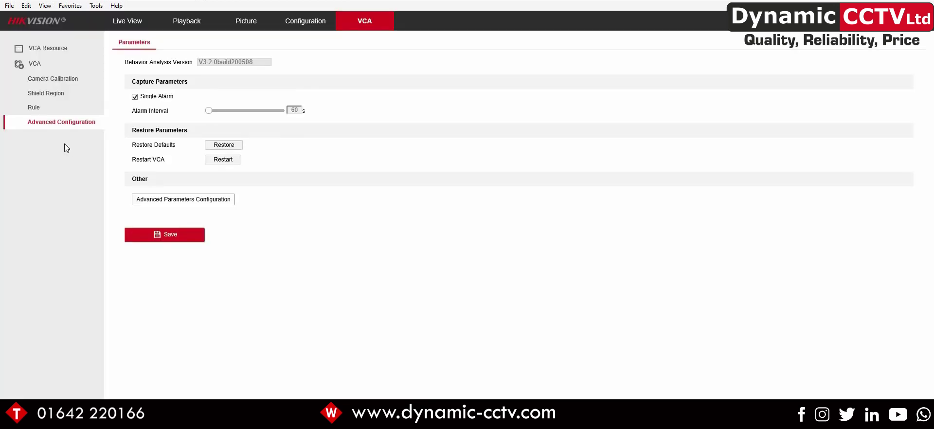
Step: Revisit the VCA Rule page, then bring up the Motion Detection settings with detection left disabled
{"action": "left_click", "coordinate": [36, 110]}
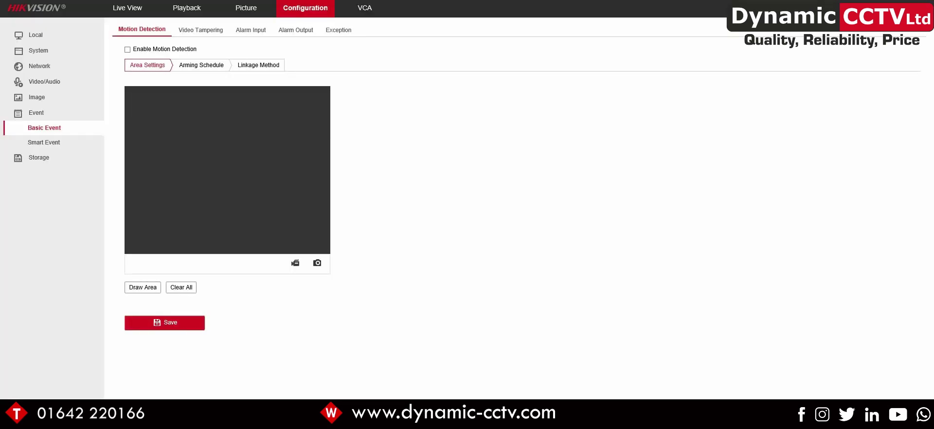
{"action": "left_click", "coordinate": [38, 50]}
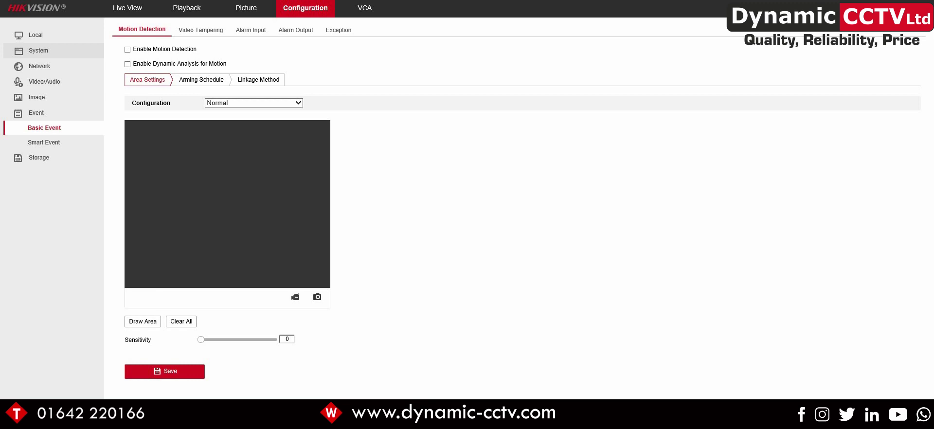